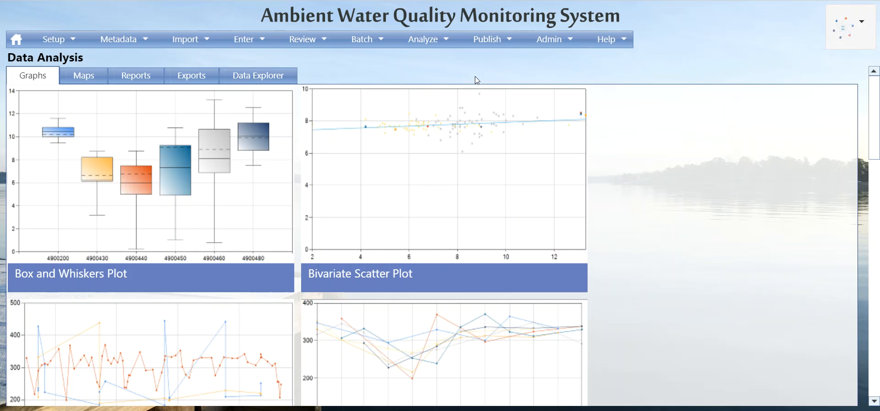
# List the results and activities data entry pages for default organization UTOGM_WQX, and open "UTOGM - Field Parameters (Skyline)"
pyautogui.moveTo(252, 44)
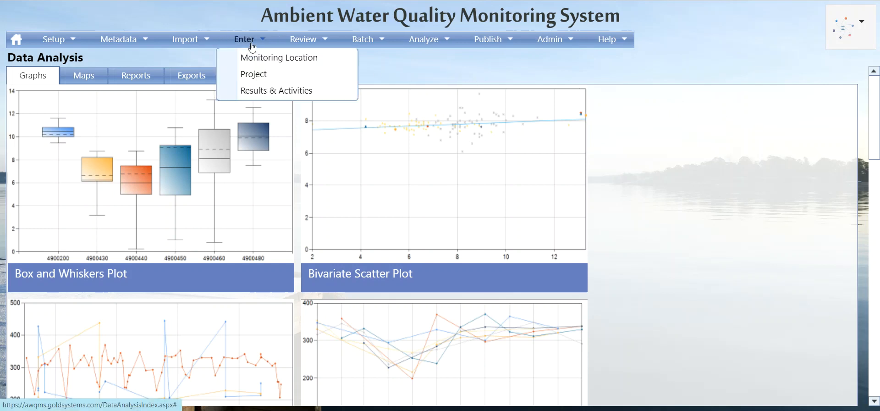
pyautogui.click(258, 91)
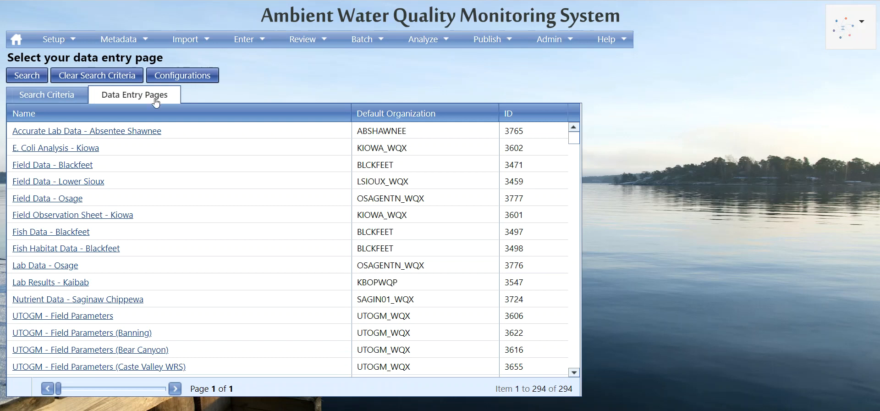
pyautogui.click(66, 101)
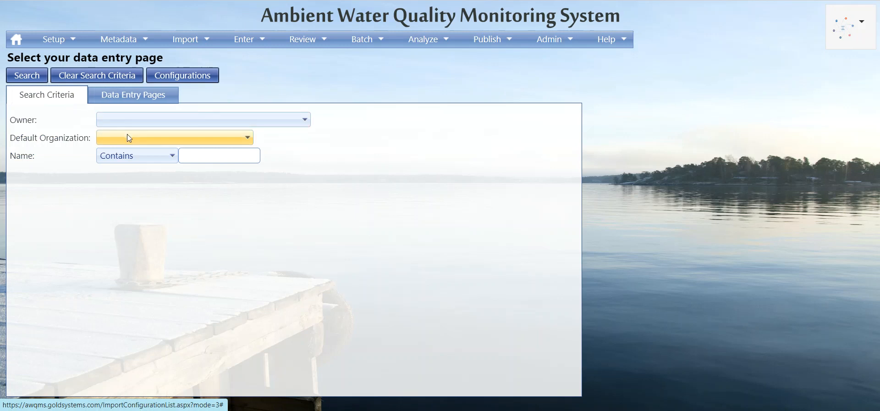
pyautogui.click(127, 134)
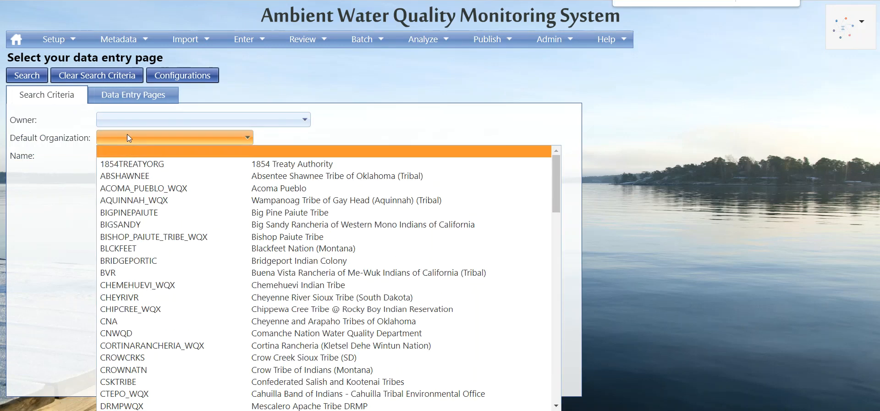
pyautogui.write('UTOGM')
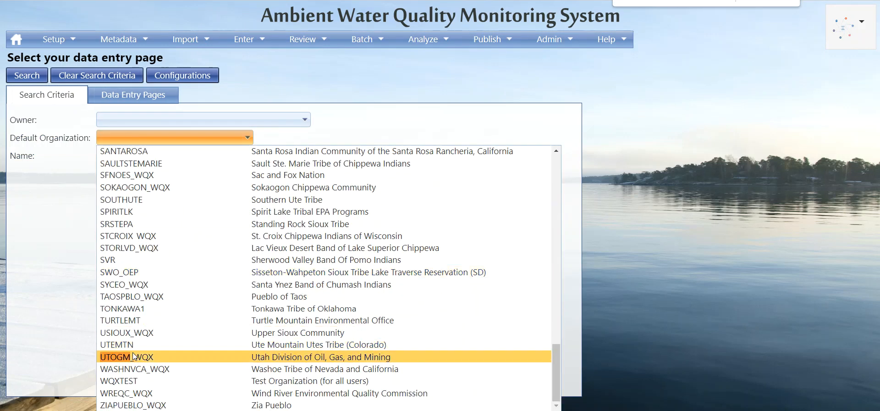
pyautogui.click(133, 356)
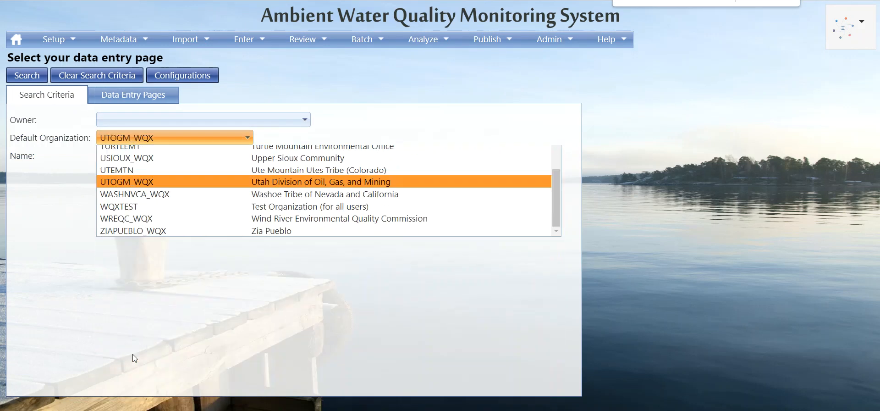
pyautogui.click(18, 75)
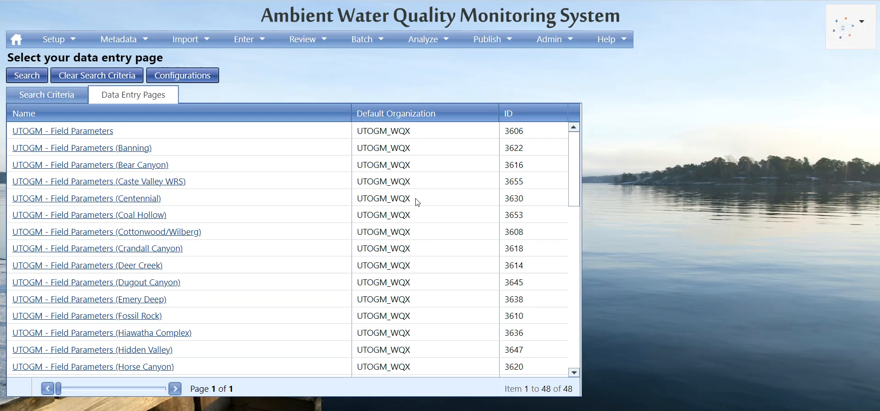
pyautogui.moveTo(577, 187); pyautogui.dragTo(579, 212)
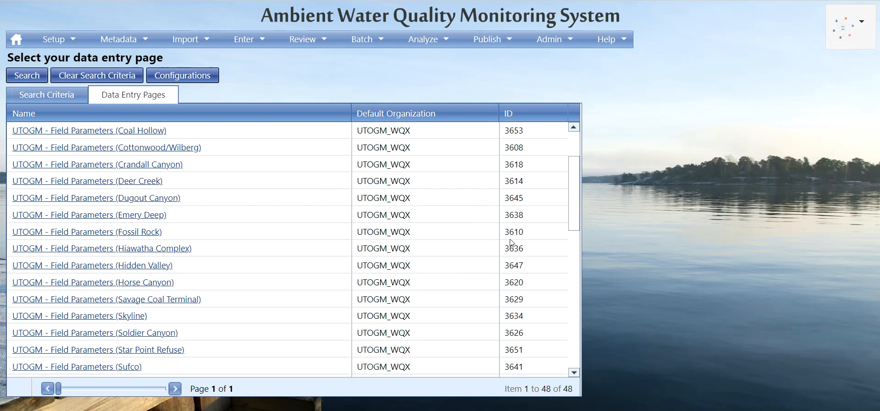
pyautogui.click(138, 316)
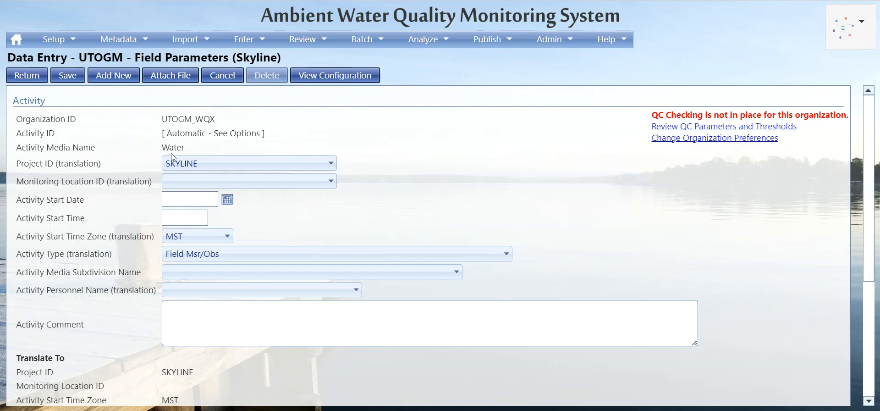
# Choose project ID SKYLINE and monitoring location ID 08-1-5 for the new activity
pyautogui.click(182, 166)
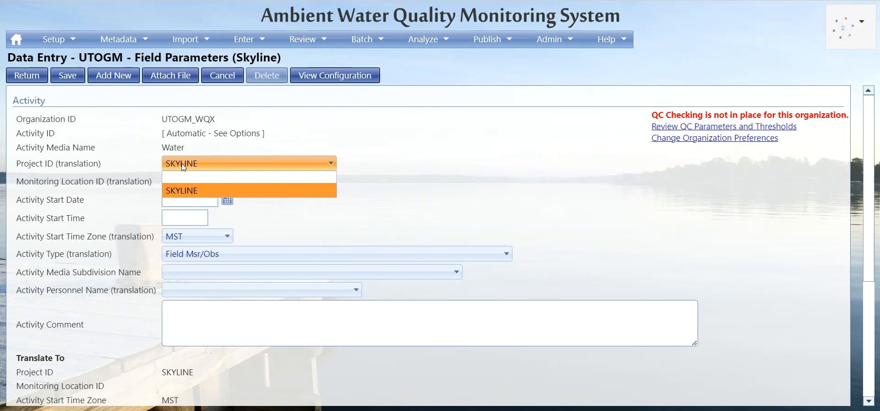
pyautogui.click(182, 190)
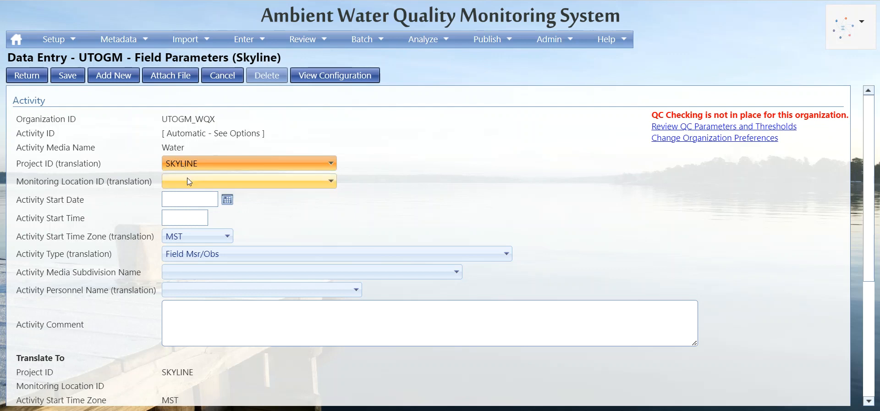
pyautogui.click(187, 179)
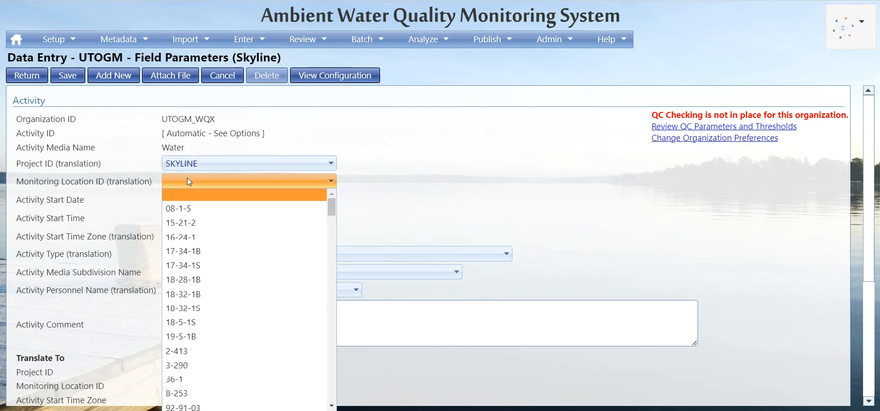
pyautogui.click(190, 210)
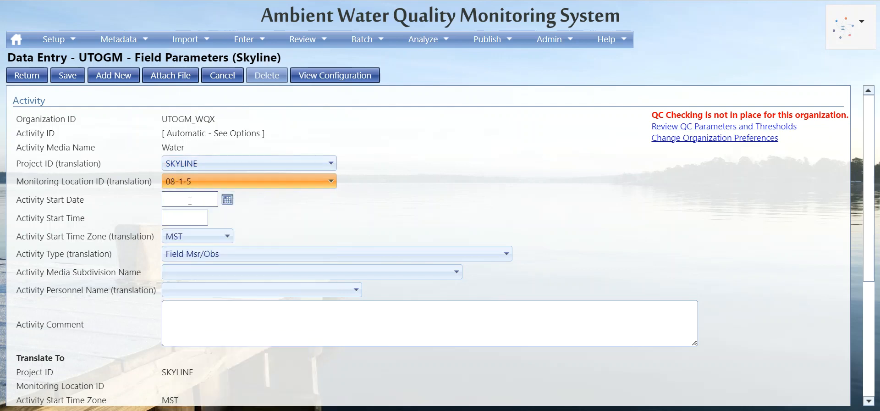
# Set the activity start to 11-08-2021 at 12:00 PM, keeping the time zone as MST
pyautogui.click(189, 200)
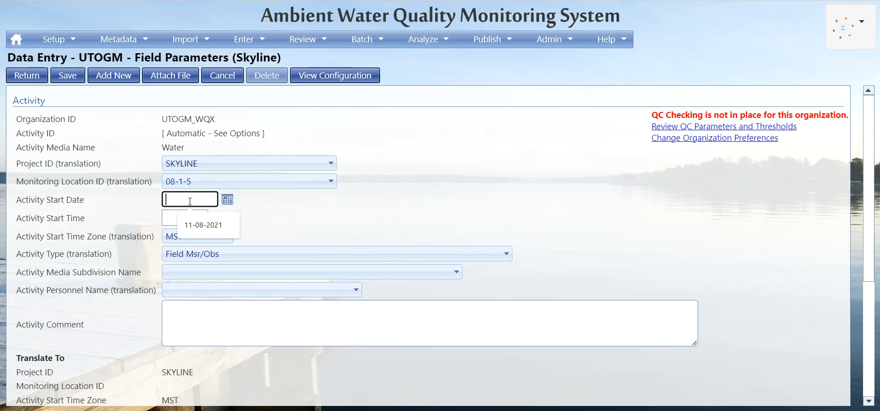
pyautogui.click(195, 225)
pyautogui.click(193, 223)
pyautogui.click(191, 235)
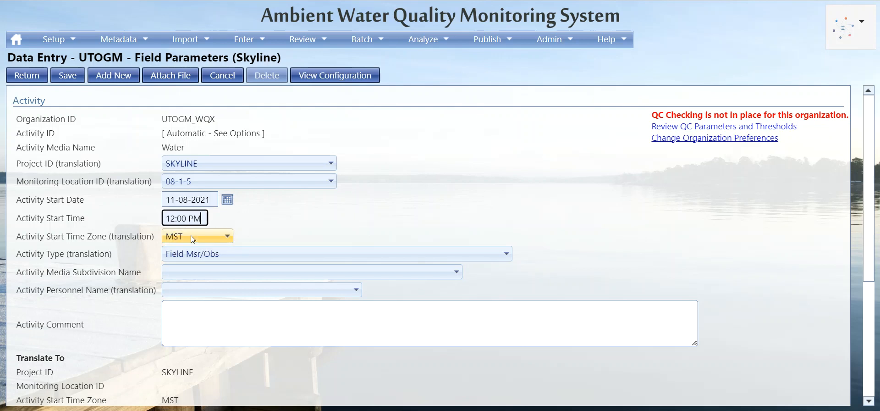
pyautogui.click(192, 239)
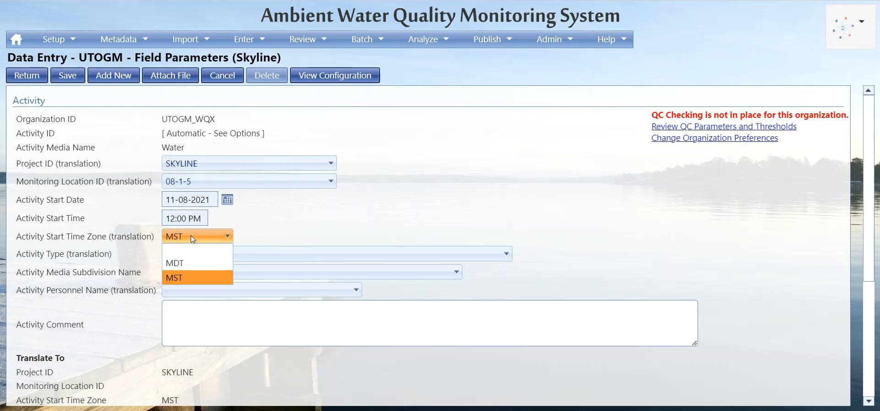
pyautogui.click(191, 235)
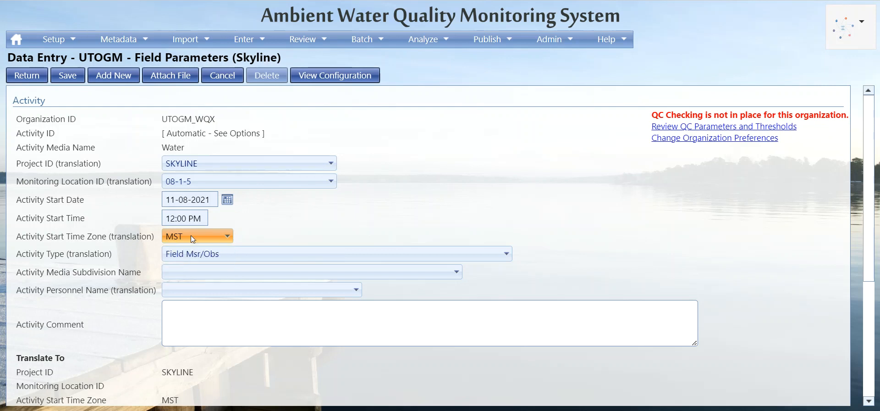
# Keep the activity type as Field Msr/Obs and set the activity media subdivision name to Surface Water
pyautogui.click(191, 253)
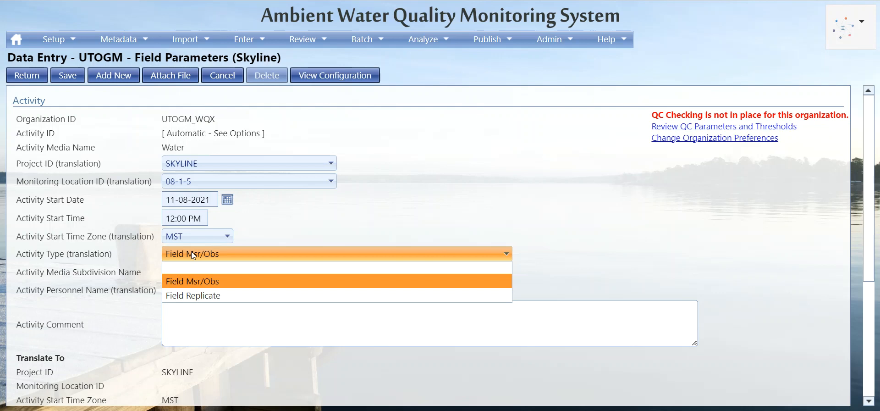
pyautogui.click(191, 251)
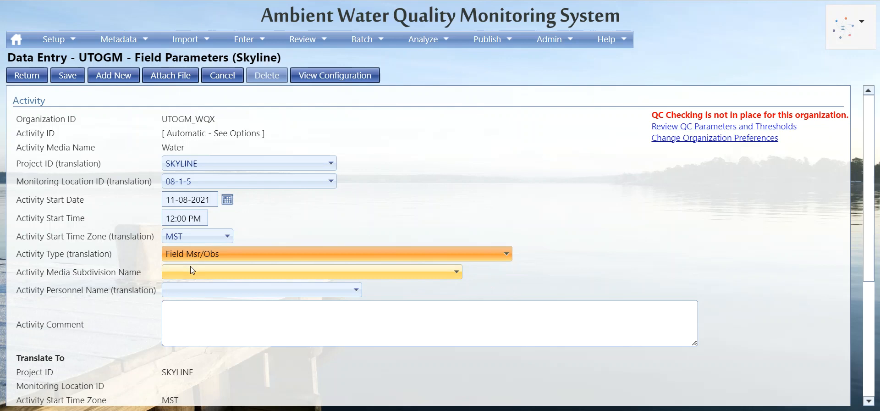
pyautogui.click(191, 267)
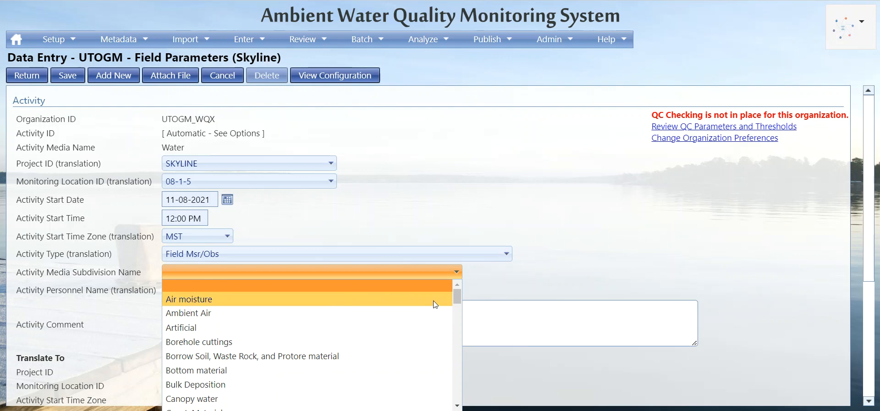
pyautogui.moveTo(457, 299); pyautogui.dragTo(462, 336)
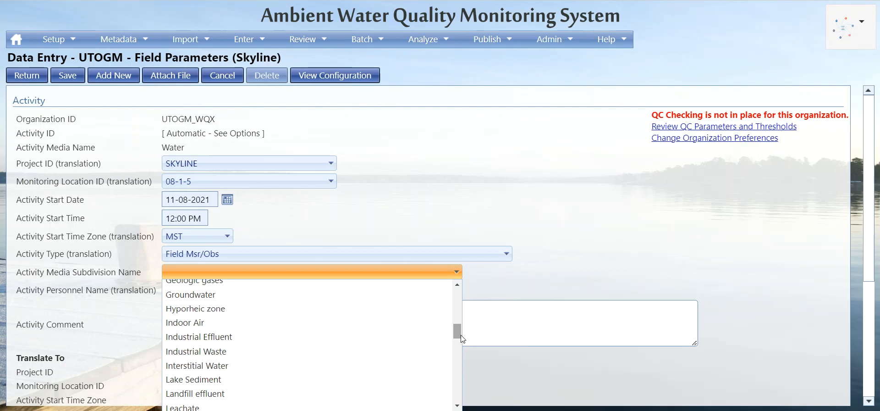
pyautogui.moveTo(462, 339); pyautogui.dragTo(466, 378)
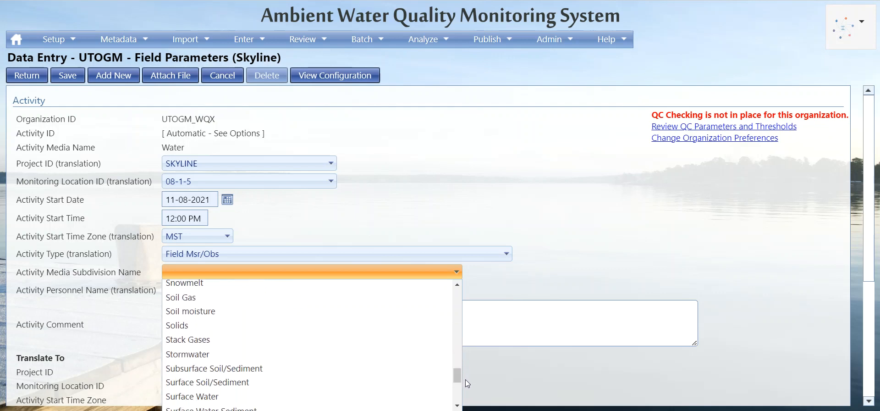
pyautogui.click(403, 392)
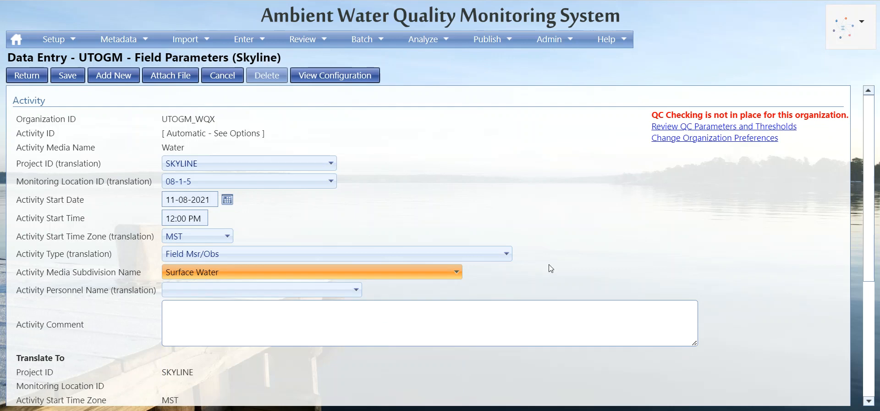
# Choose the second listed person as the activity personnel name and leave the activity comment empty
pyautogui.click(355, 297)
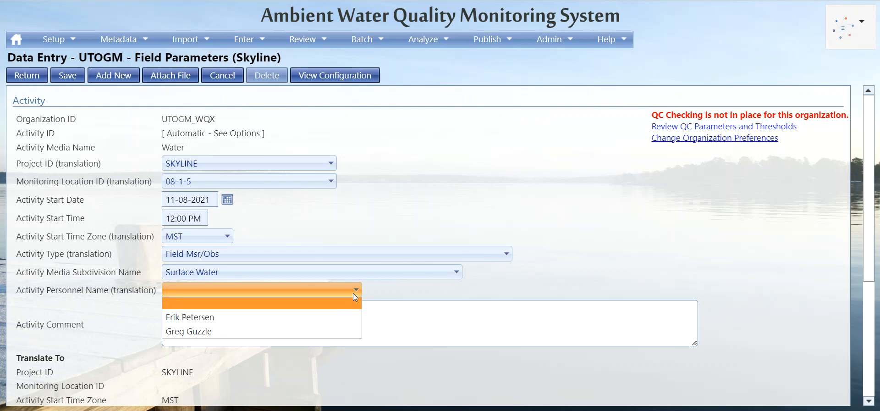
pyautogui.click(348, 327)
pyautogui.click(349, 327)
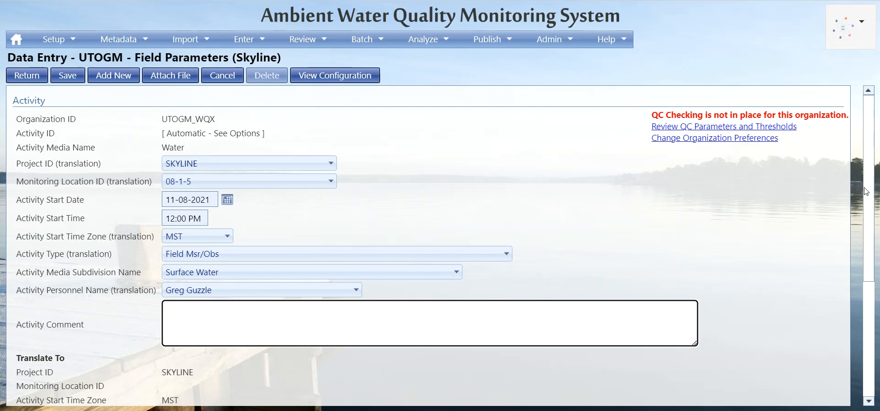
# Enter a result value of 1 for conductivity, depth and dissolved oxygen in the results table
pyautogui.scroll(-1, 872, 198)
pyautogui.scroll(-2, 872, 198)
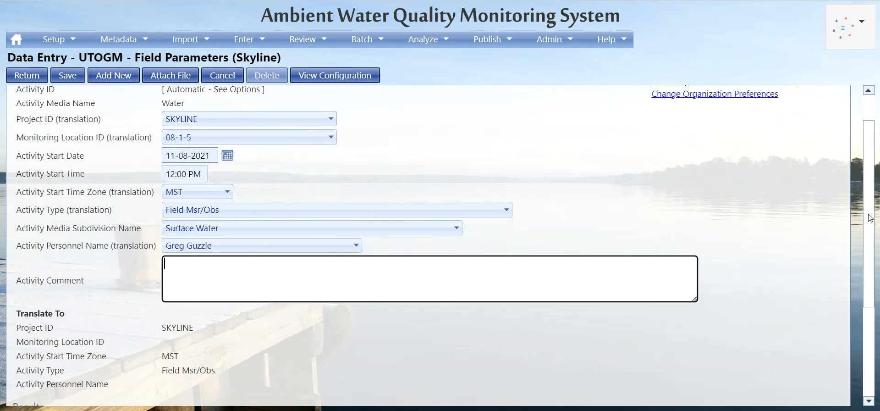
pyautogui.scroll(-2, 865, 250)
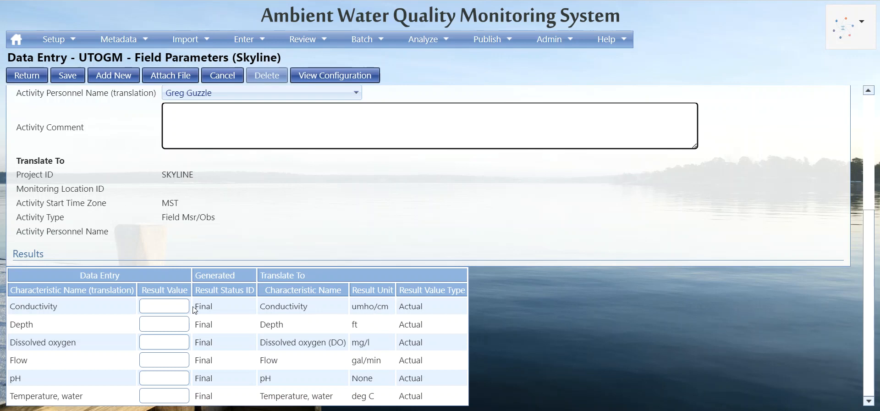
pyautogui.click(179, 306)
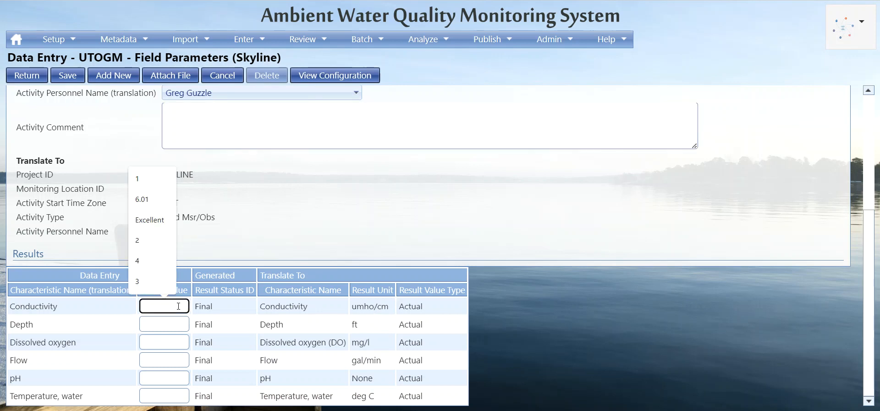
pyautogui.write('1')
pyautogui.click(180, 324)
pyautogui.write('1')
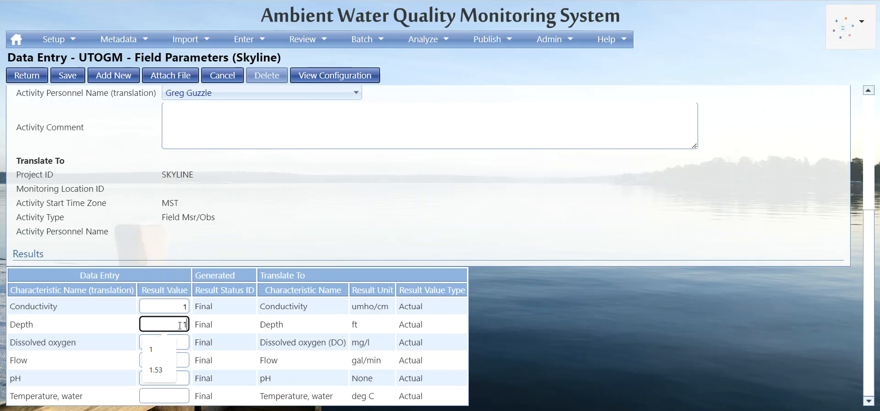
pyautogui.click(182, 347)
pyautogui.write('1')
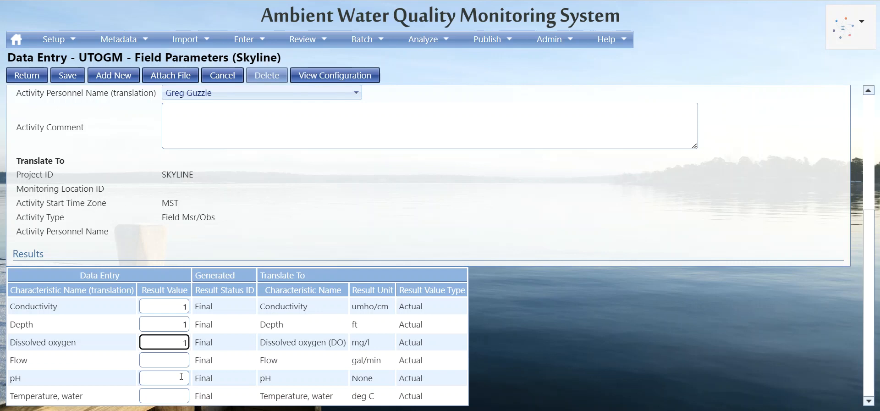
# Enter a result value of 1 for pH and water temperature, leaving flow blank, and save the activity
pyautogui.click(181, 376)
pyautogui.write('1')
pyautogui.click(178, 397)
pyautogui.write('1')
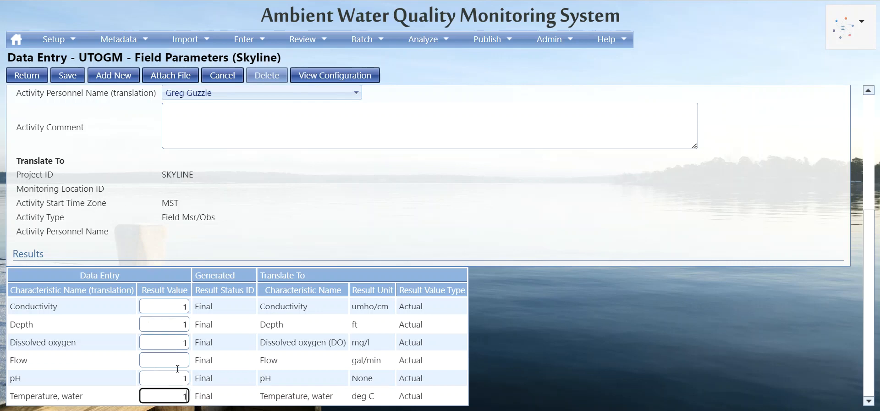
pyautogui.click(211, 133)
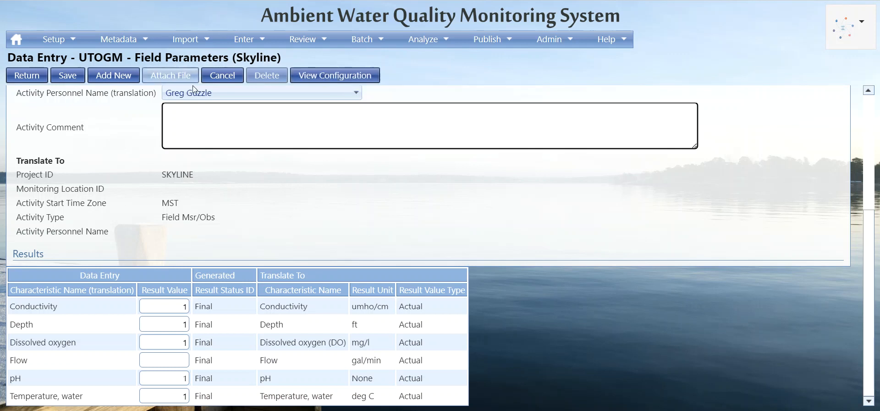
pyautogui.click(71, 81)
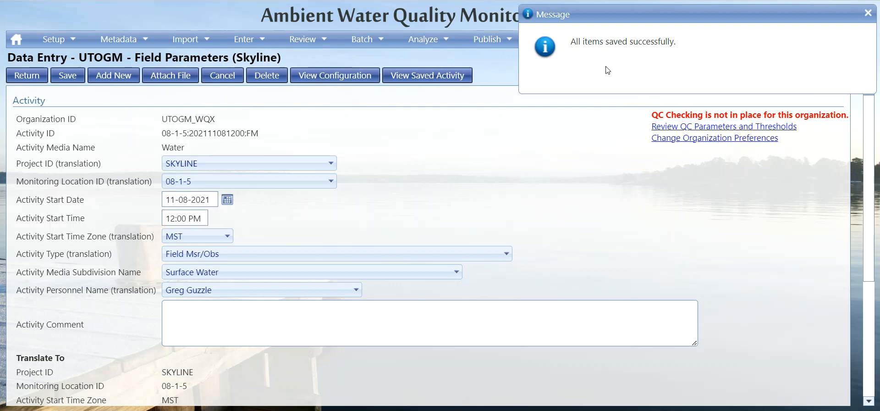
# Open the saved activity's details down to its results, and delete the activity with all related records, confirming with "yes"
pyautogui.click(414, 78)
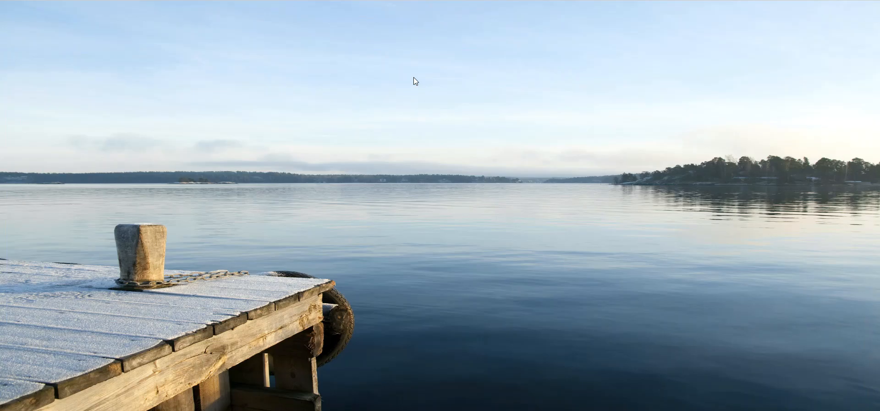
pyautogui.moveTo(686, 130); pyautogui.dragTo(674, 367)
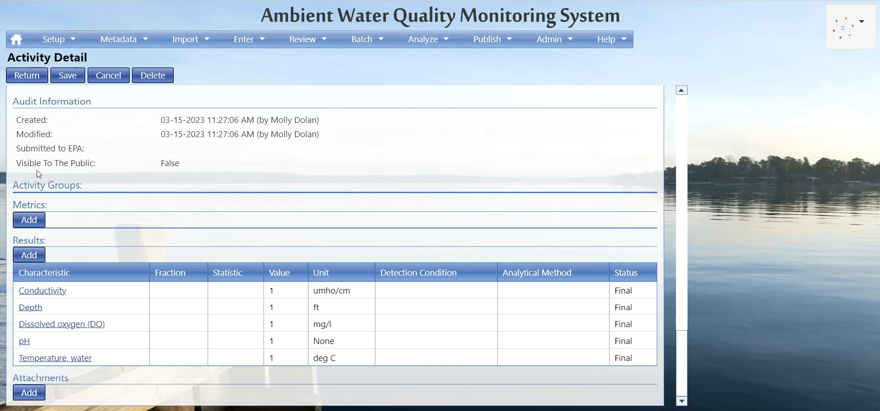
pyautogui.click(163, 79)
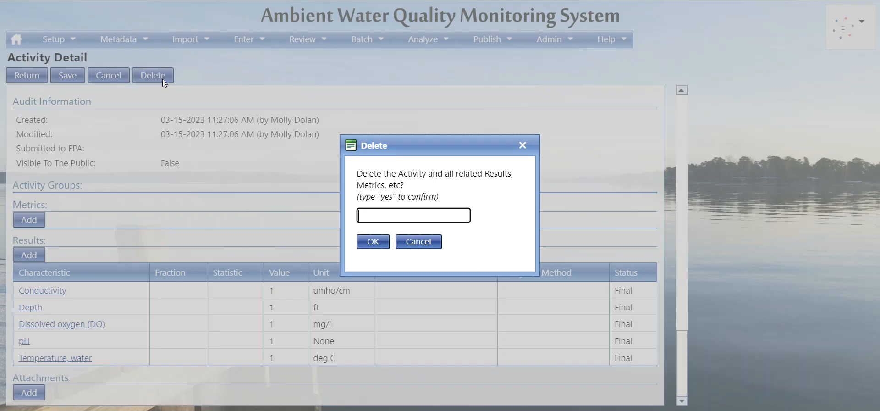
pyautogui.write('yes')
pyautogui.press('Return')
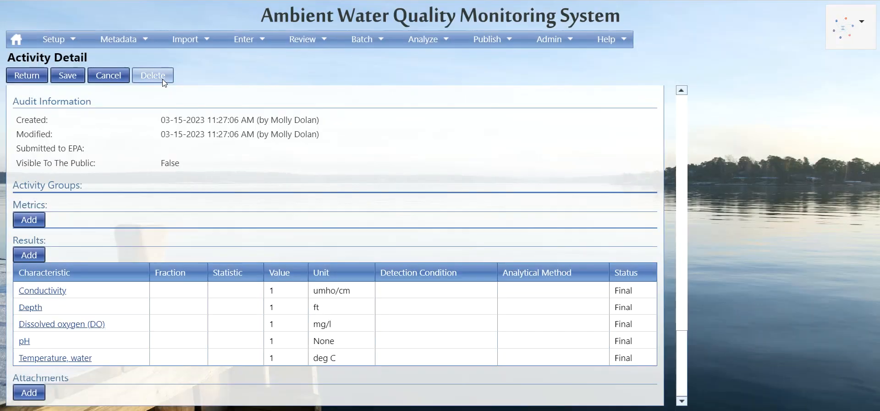